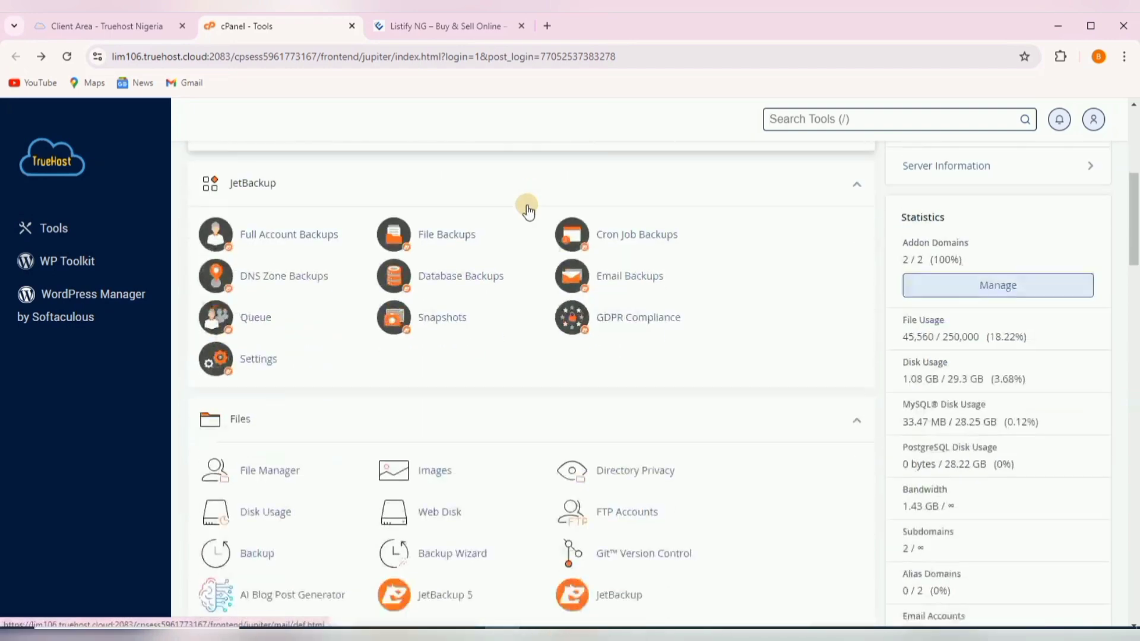
Step: Look through the hosting account's tools and open the Domains management page
{"action": "scroll", "coordinate": [527, 211], "scroll_direction": "up", "scroll_amount": 10}
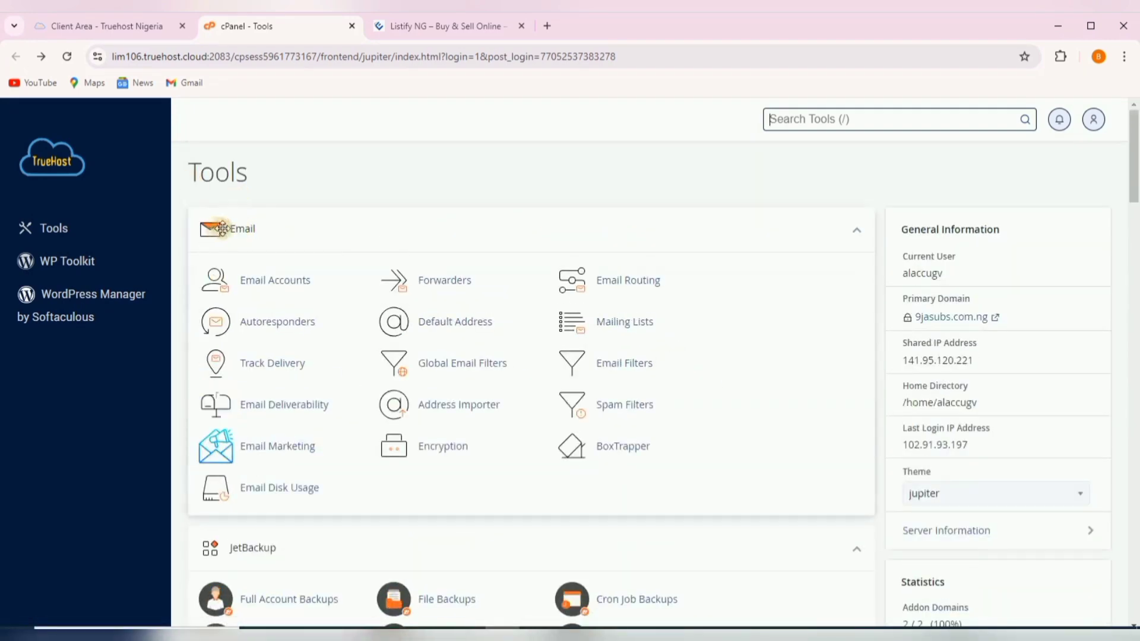
{"action": "scroll", "coordinate": [338, 249], "scroll_direction": "down", "scroll_amount": 5}
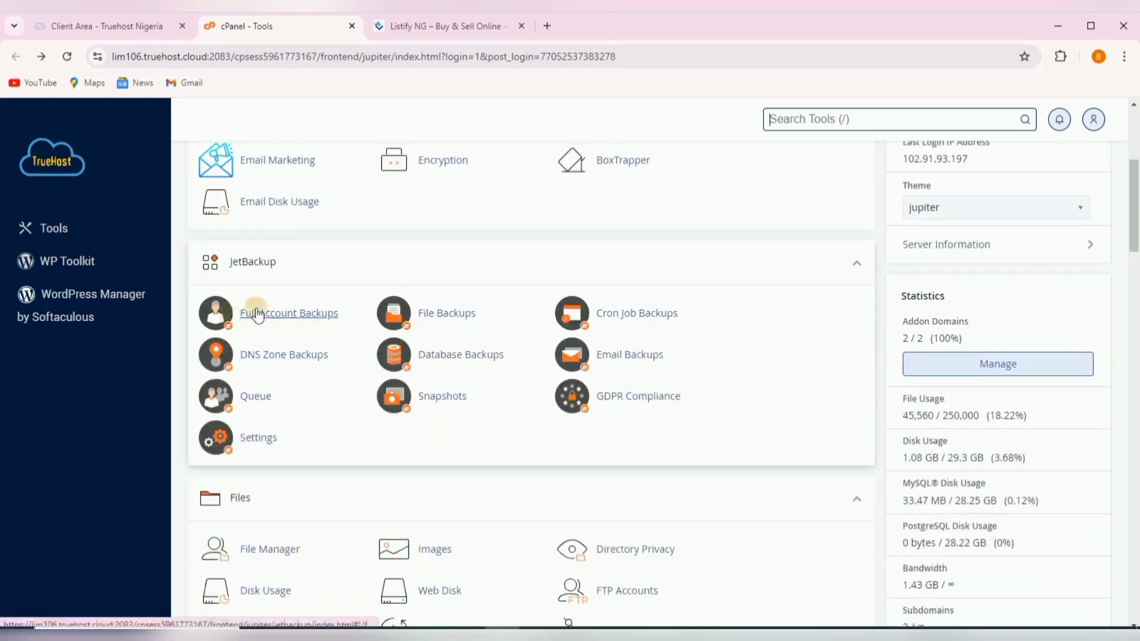
{"action": "scroll", "coordinate": [368, 297], "scroll_direction": "down", "scroll_amount": 6}
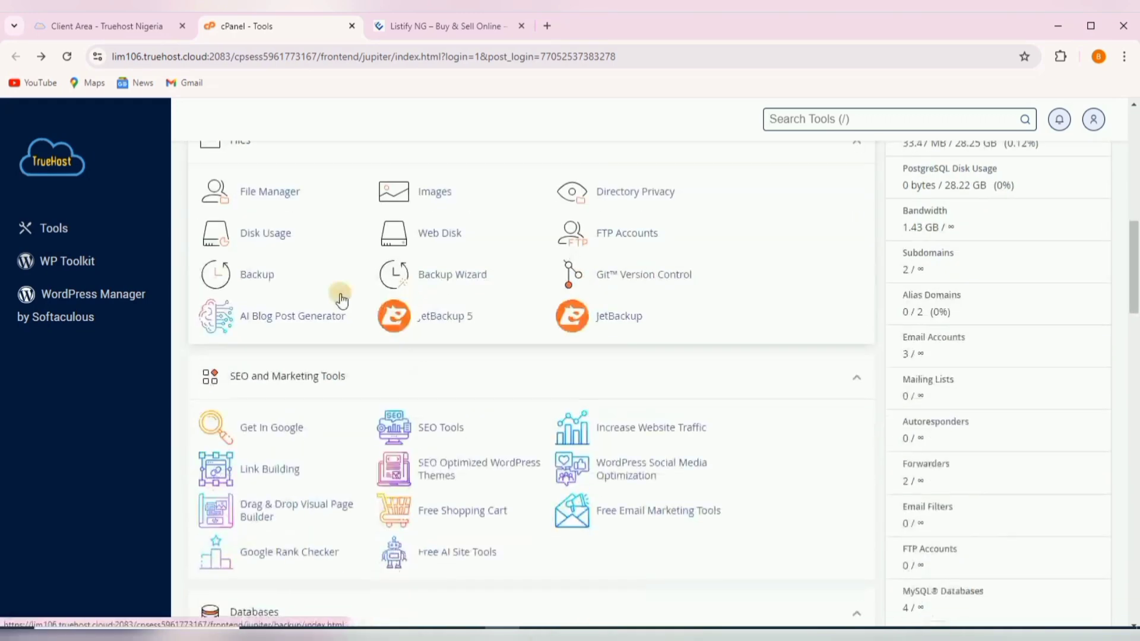
{"action": "scroll", "coordinate": [240, 249], "scroll_direction": "up", "scroll_amount": 2}
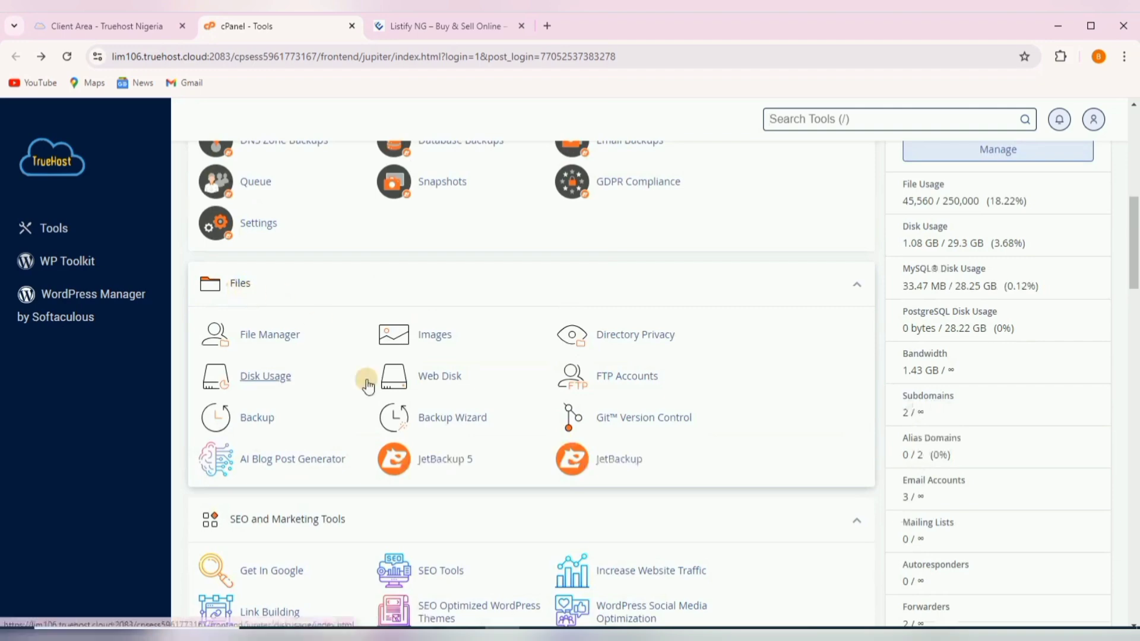
{"action": "scroll", "coordinate": [361, 362], "scroll_direction": "down", "scroll_amount": 3}
{"action": "scroll", "coordinate": [324, 457], "scroll_direction": "down", "scroll_amount": 2}
{"action": "scroll", "coordinate": [329, 450], "scroll_direction": "down", "scroll_amount": 1}
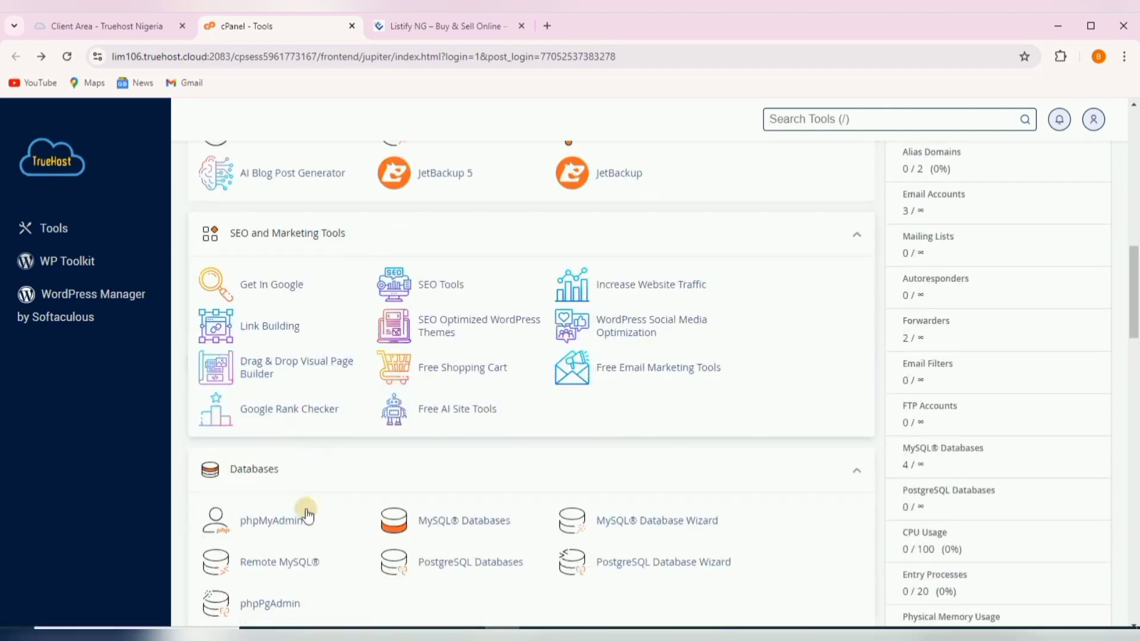
{"action": "scroll", "coordinate": [338, 467], "scroll_direction": "down", "scroll_amount": 4}
{"action": "scroll", "coordinate": [339, 466], "scroll_direction": "down", "scroll_amount": 1}
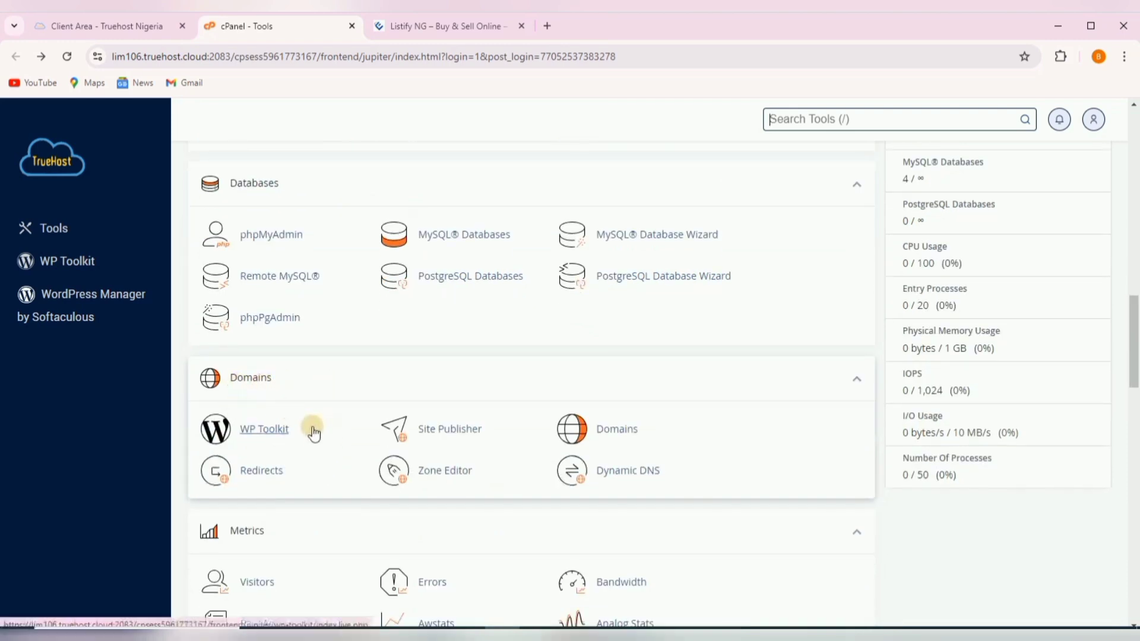
{"action": "left_click", "coordinate": [598, 440]}
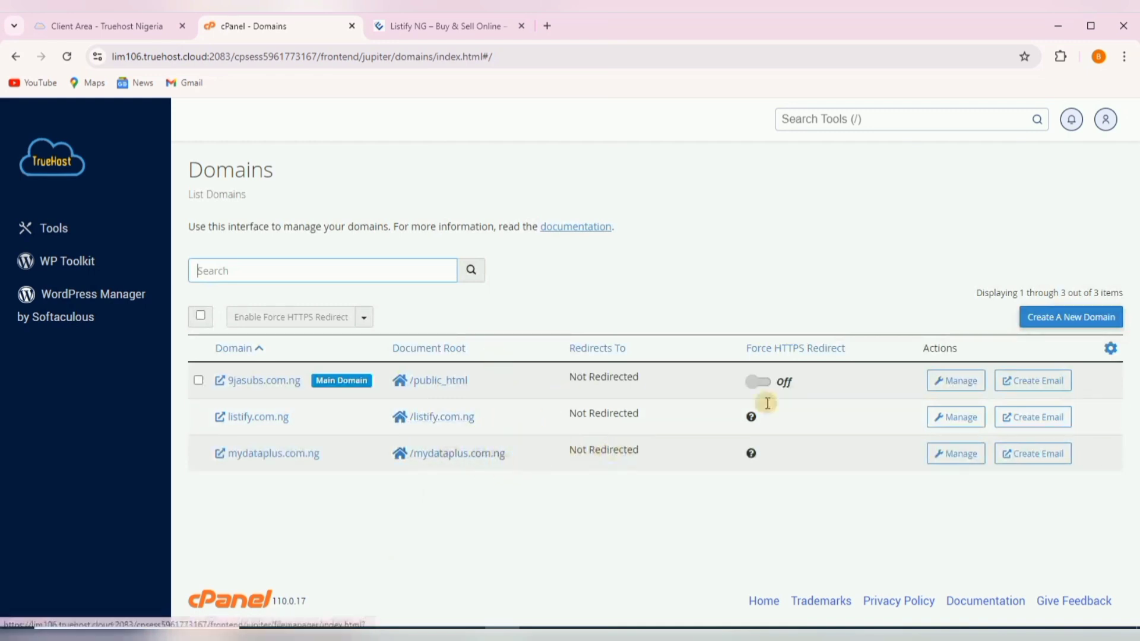
Step: Start creating a new domain and enter app.listify.com.ng, choosing to use that exact name
{"action": "left_click", "coordinate": [1062, 322]}
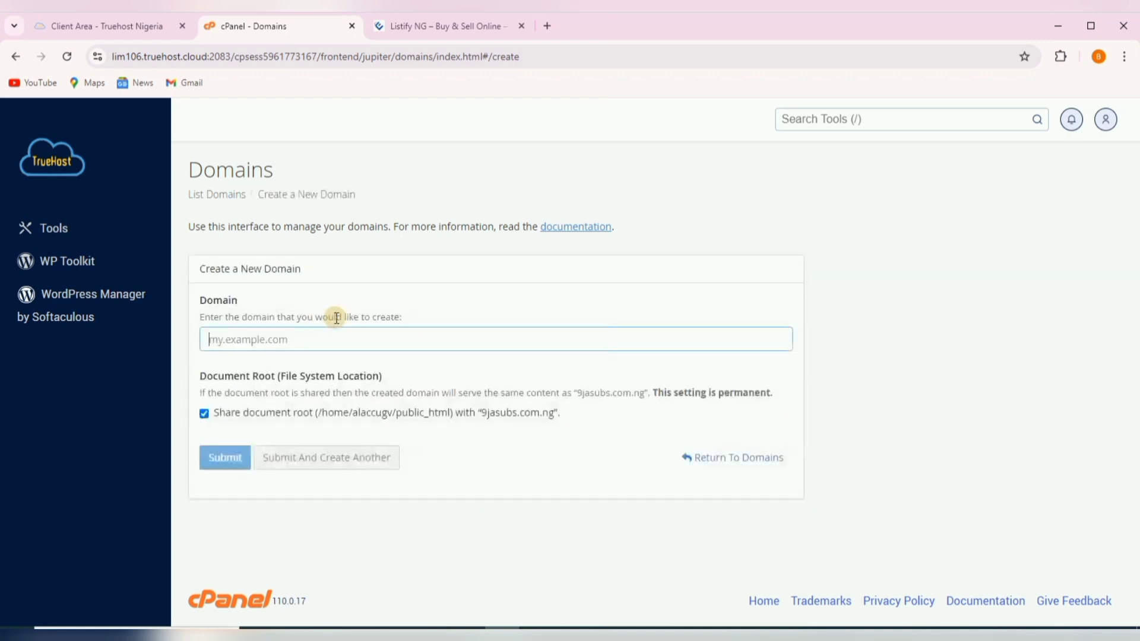
{"action": "left_click", "coordinate": [301, 342]}
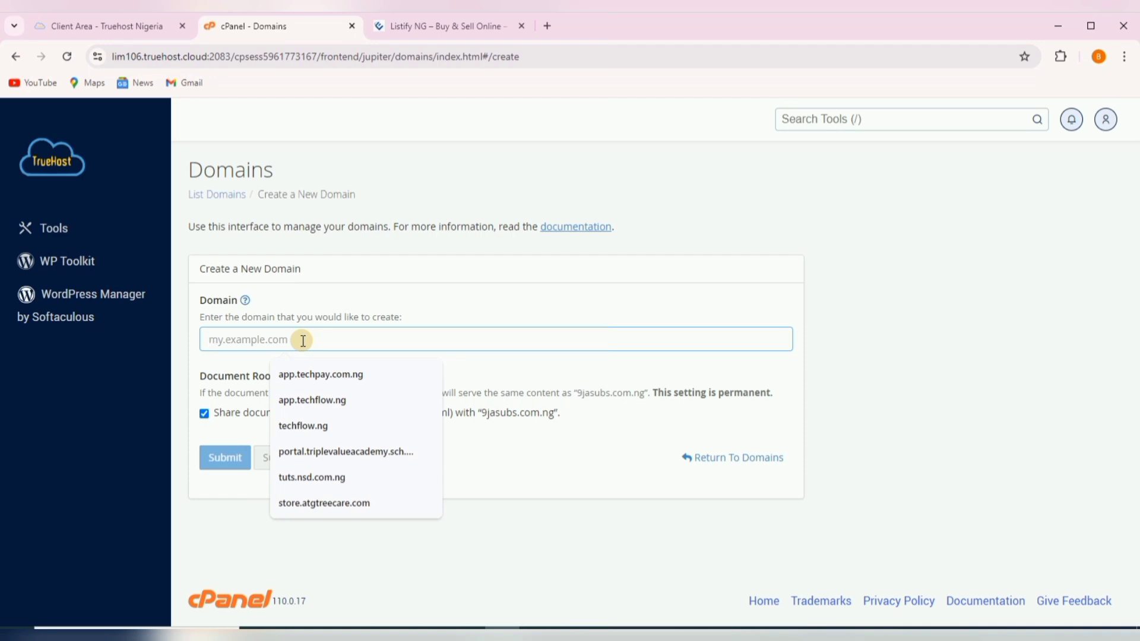
{"action": "type", "text": "app"}
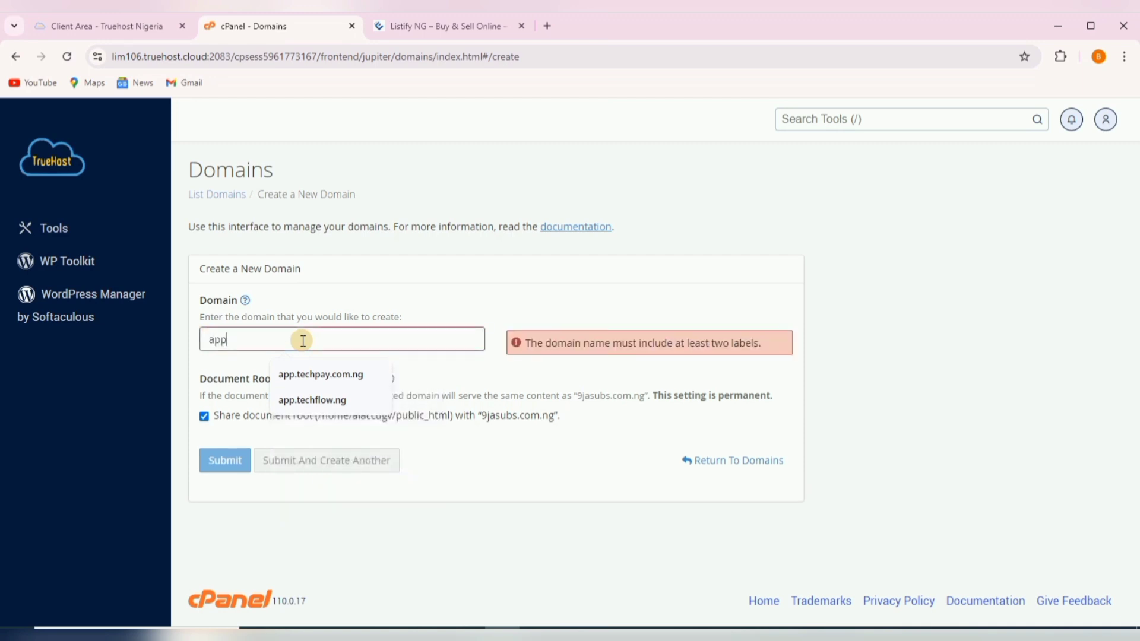
{"action": "type", "text": ".lis"}
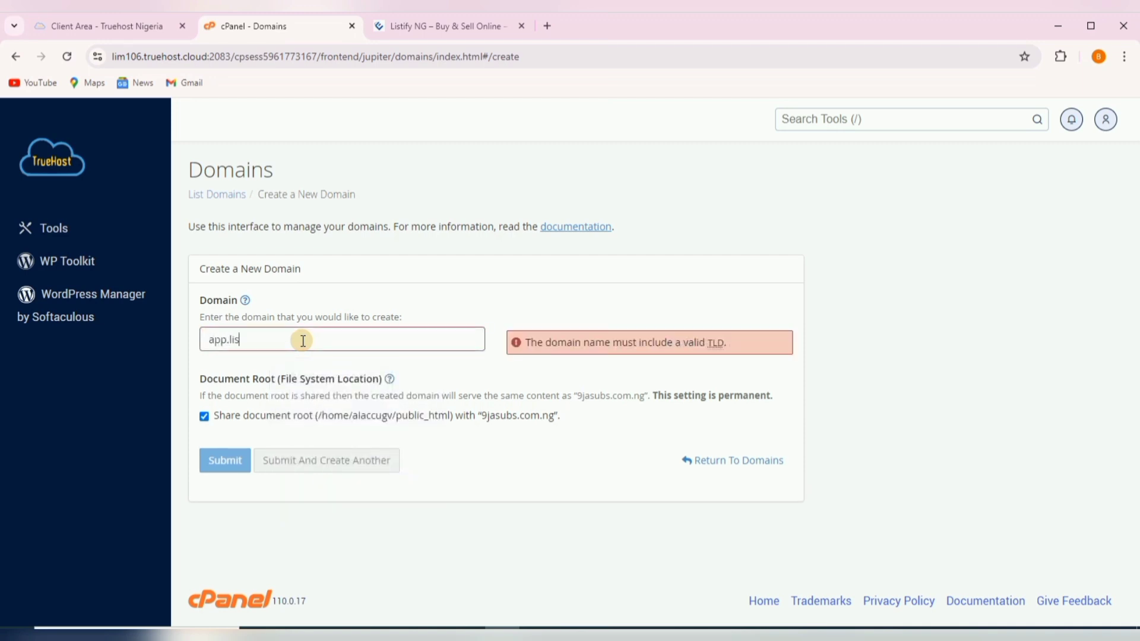
{"action": "type", "text": "tify"}
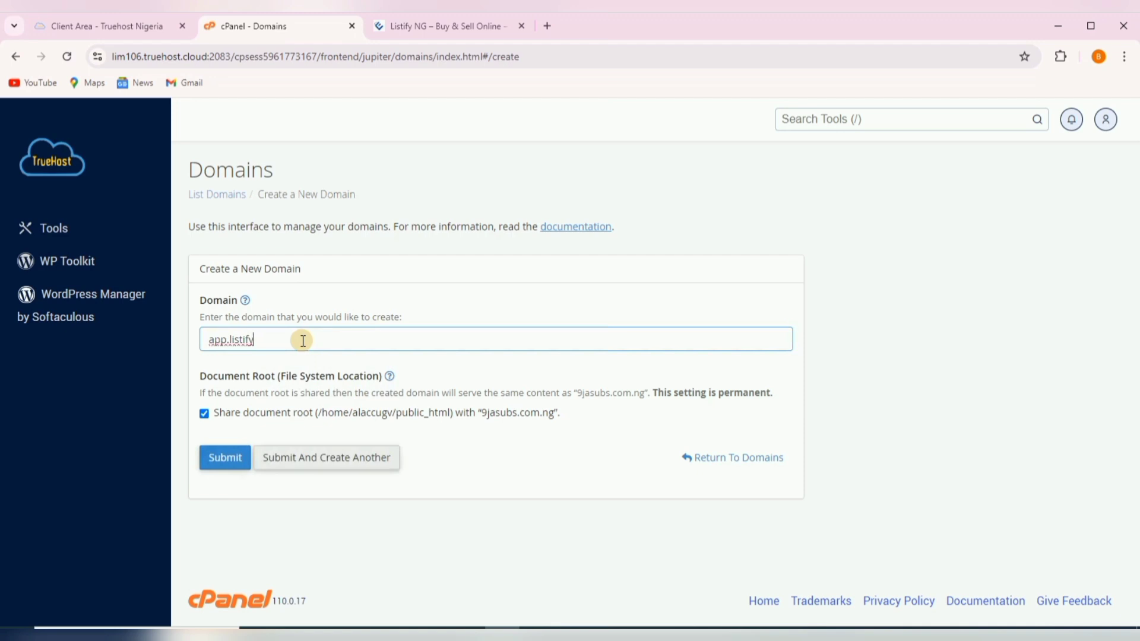
{"action": "type", "text": ".com"}
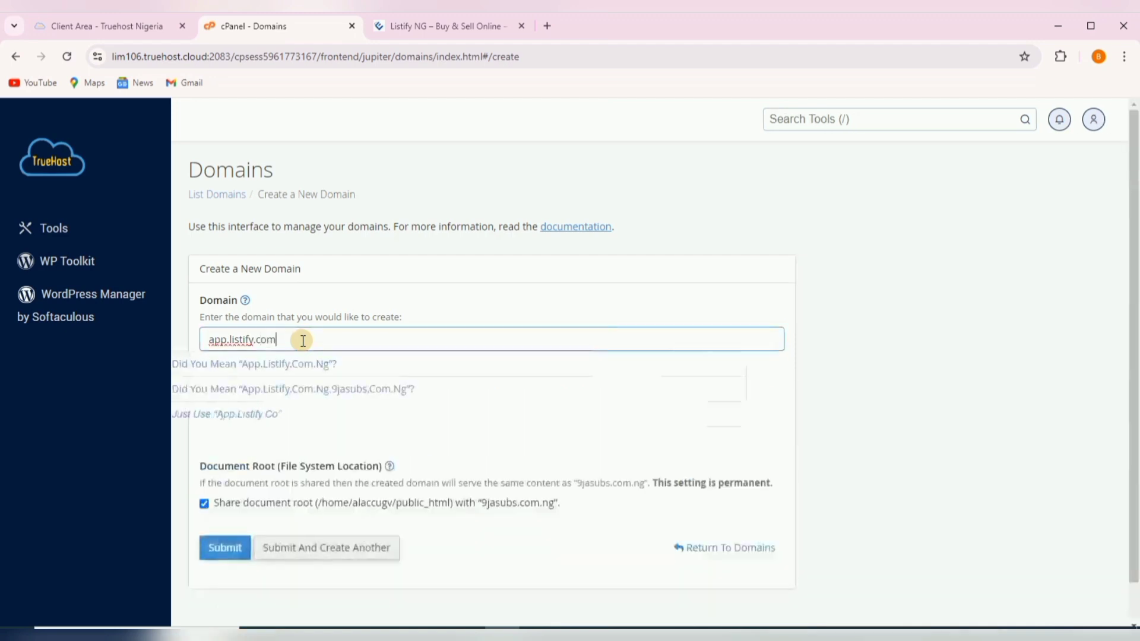
{"action": "type", "text": ".ng"}
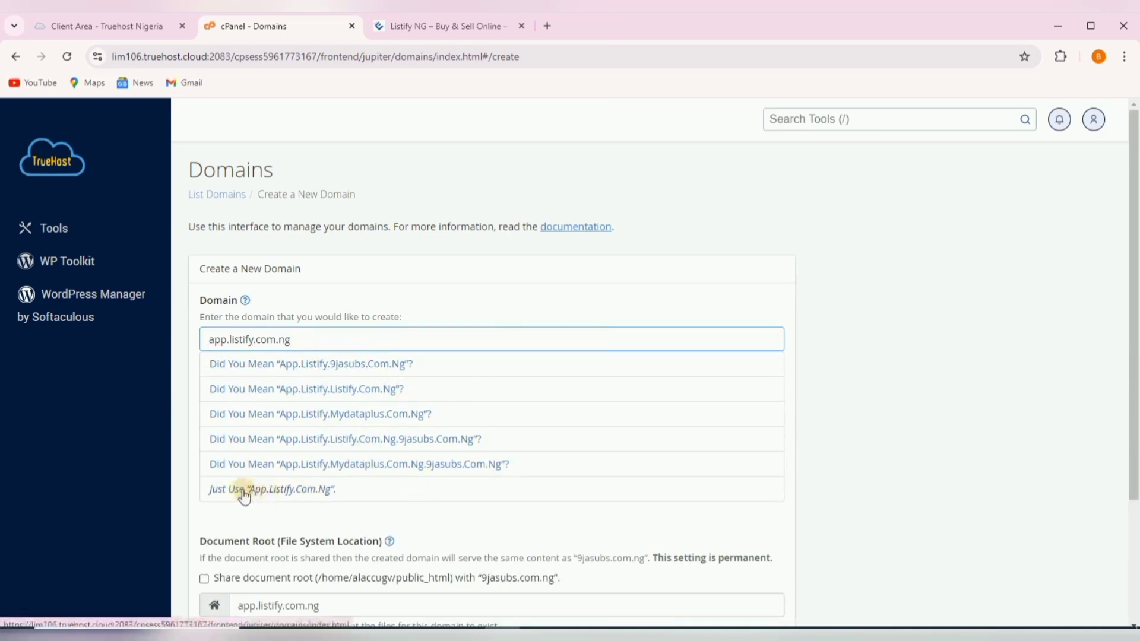
{"action": "left_click", "coordinate": [316, 492]}
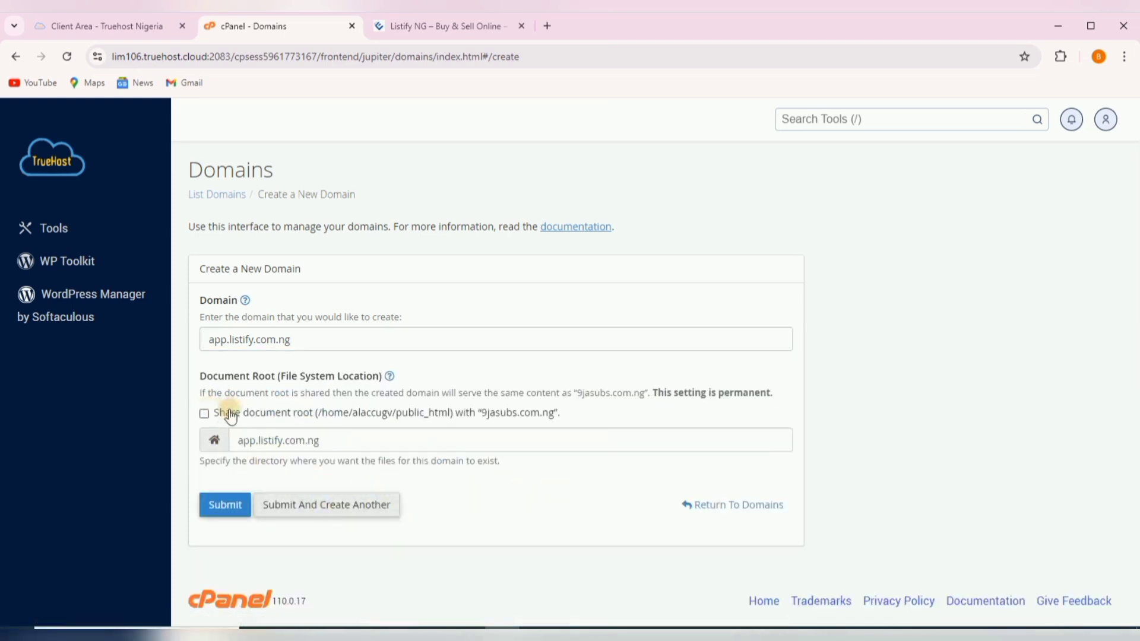
Step: Try to submit app.listify.com.ng without sharing the main domain's document root, retry the submission, and return to the domain list
{"action": "left_click", "coordinate": [204, 413]}
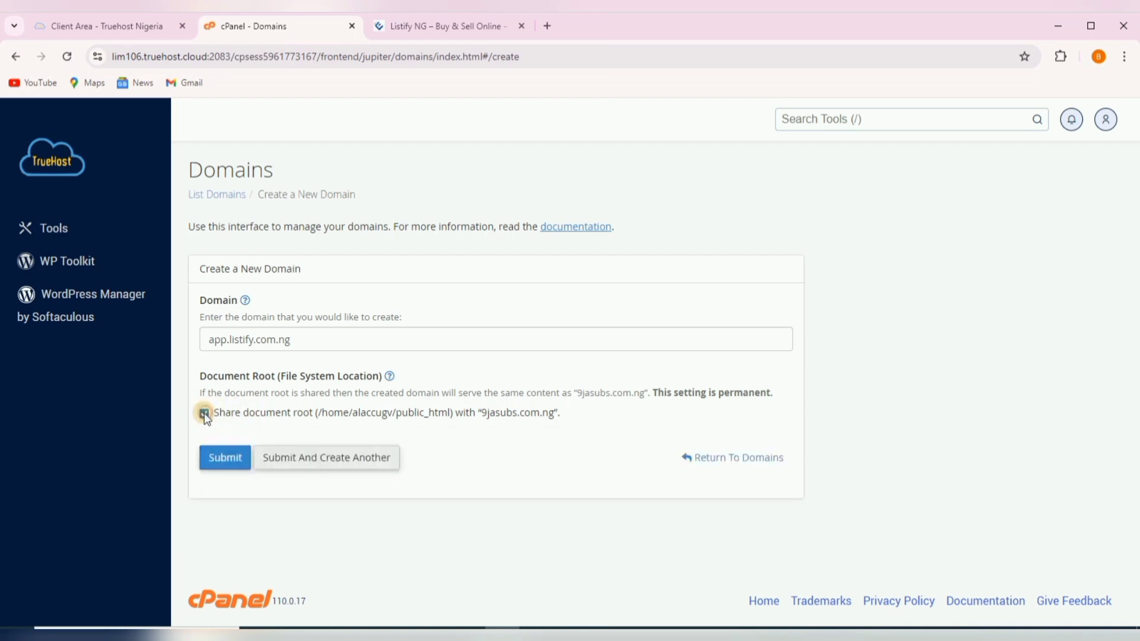
{"action": "left_click", "coordinate": [204, 413]}
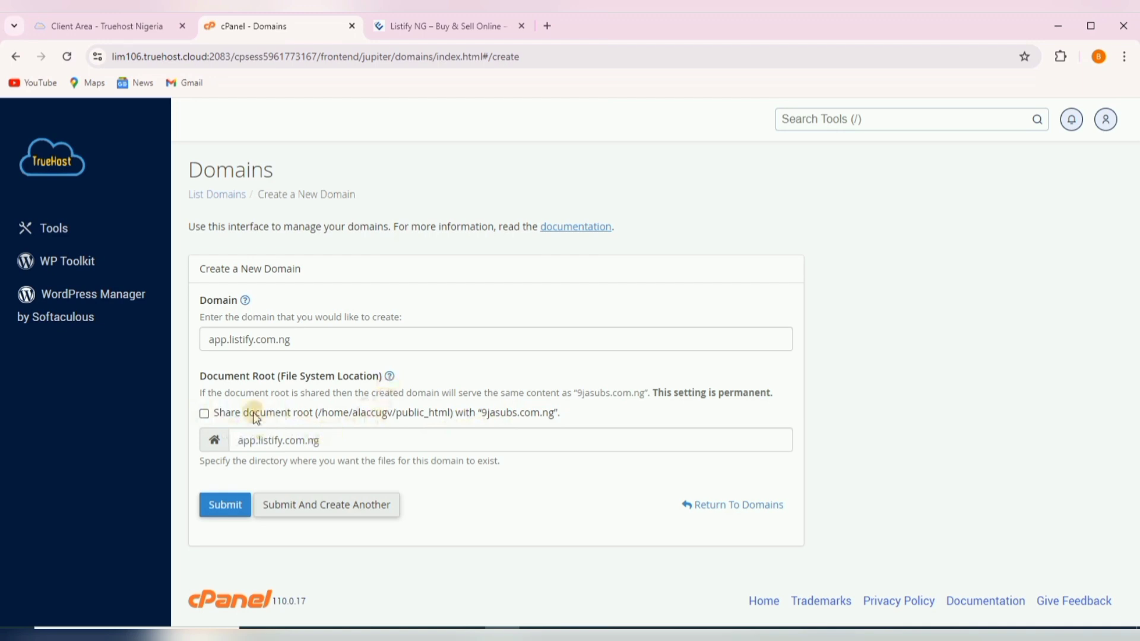
{"action": "left_click", "coordinate": [225, 509]}
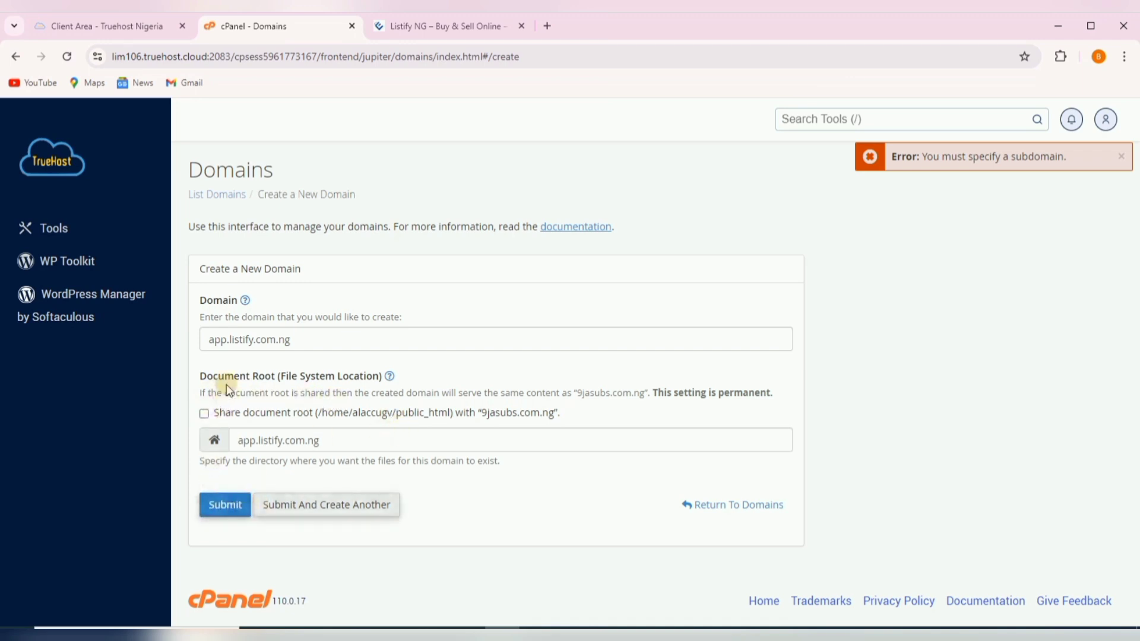
{"action": "left_click", "coordinate": [227, 337]}
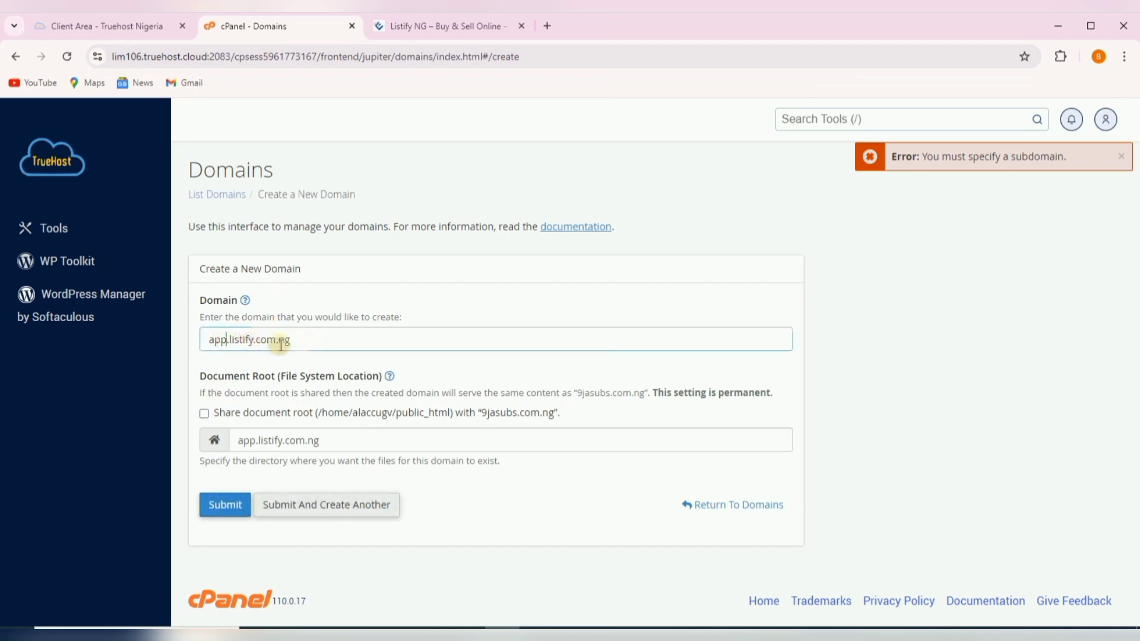
{"action": "left_click", "coordinate": [323, 342]}
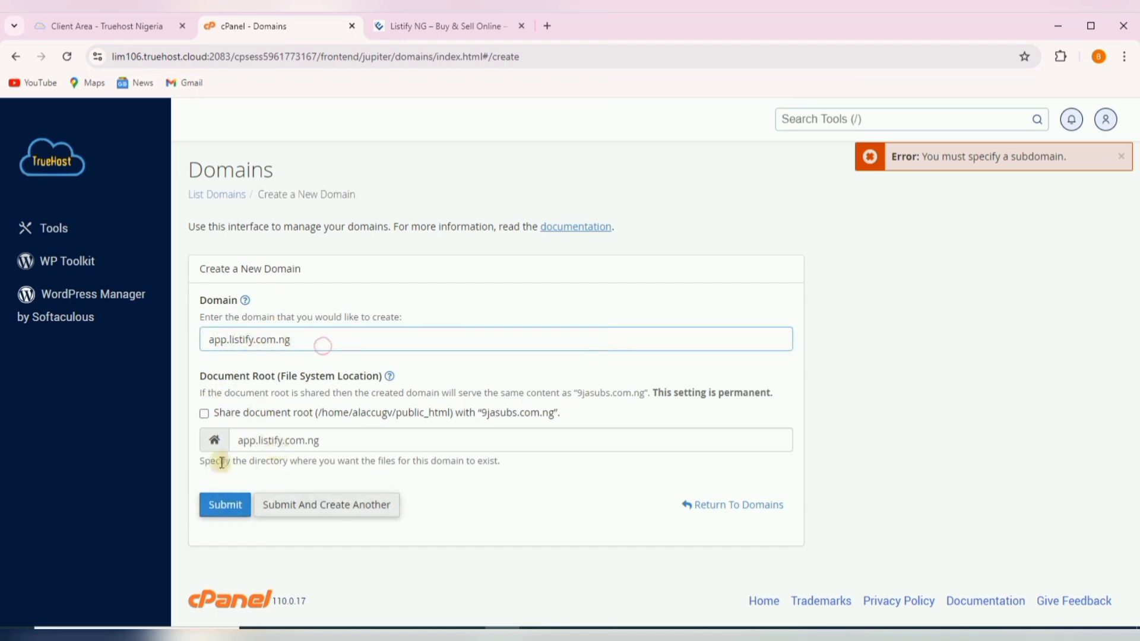
{"action": "left_click", "coordinate": [220, 510]}
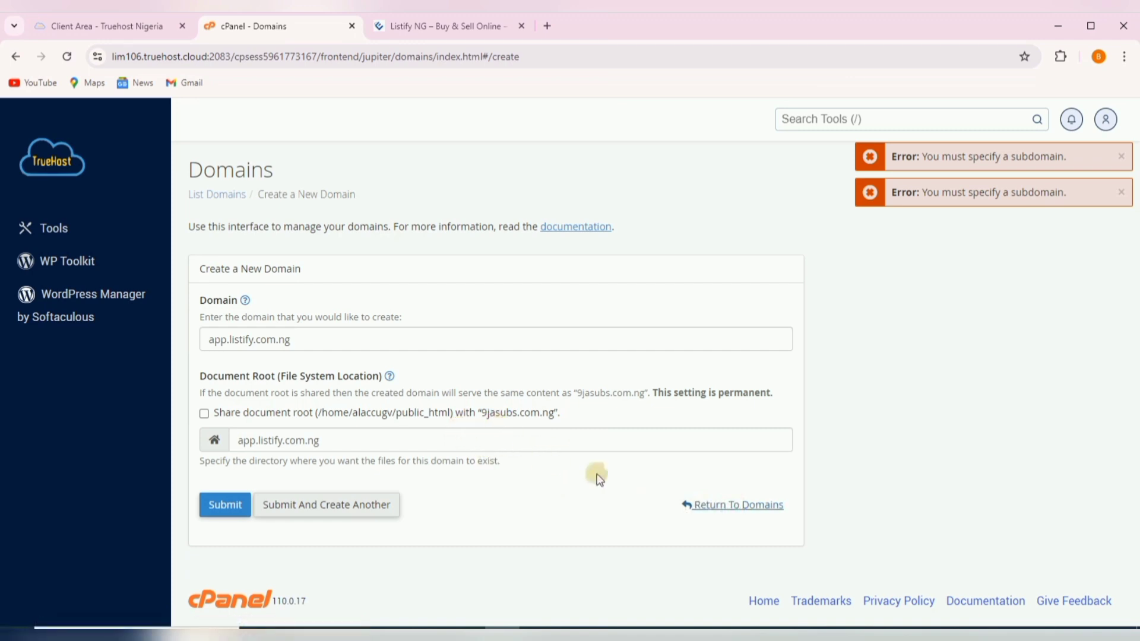
{"action": "left_click", "coordinate": [733, 518]}
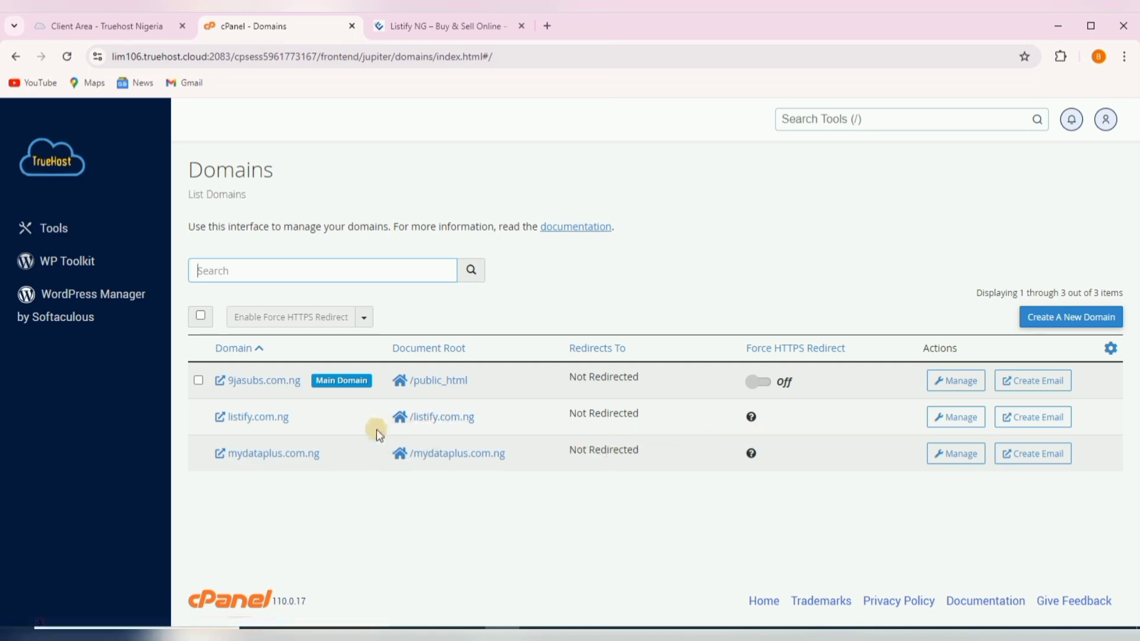
Step: Create the domain app.listify.com.ng exactly as named, with its own document root app.listify.com.ng
{"action": "left_click", "coordinate": [1066, 318]}
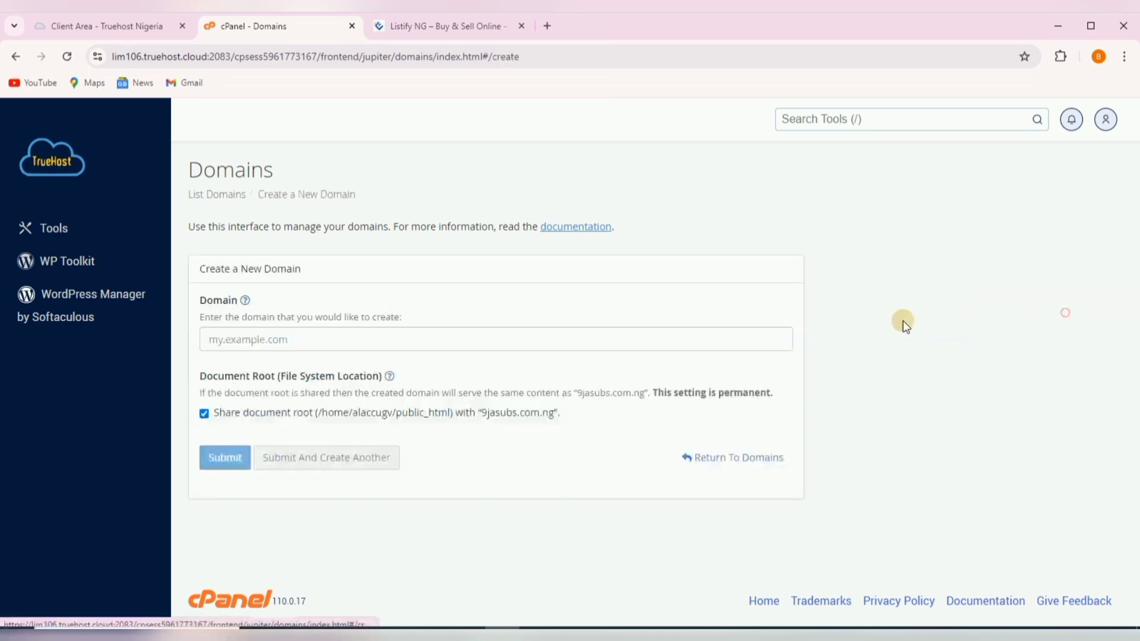
{"action": "left_click", "coordinate": [252, 348]}
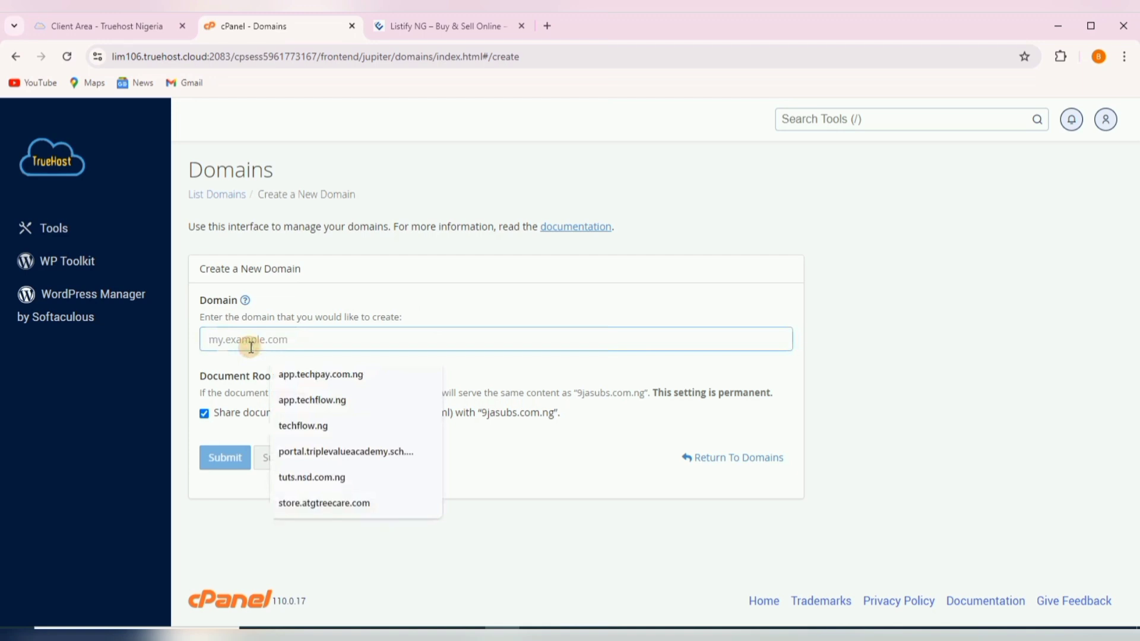
{"action": "type", "text": "a"}
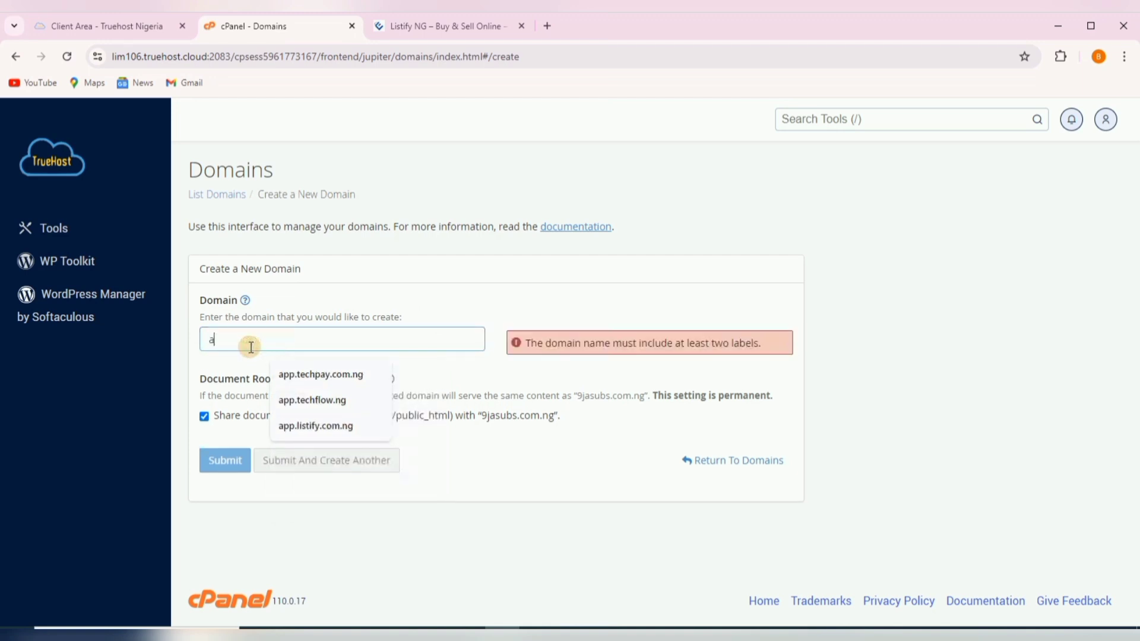
{"action": "type", "text": "pp."}
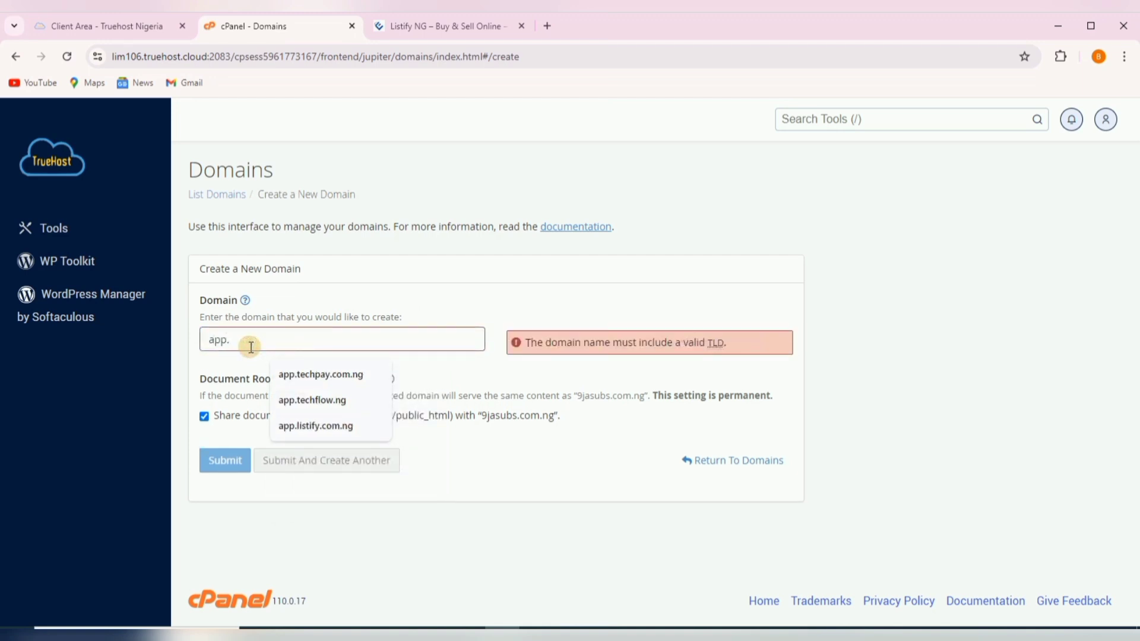
{"action": "type", "text": "listif"}
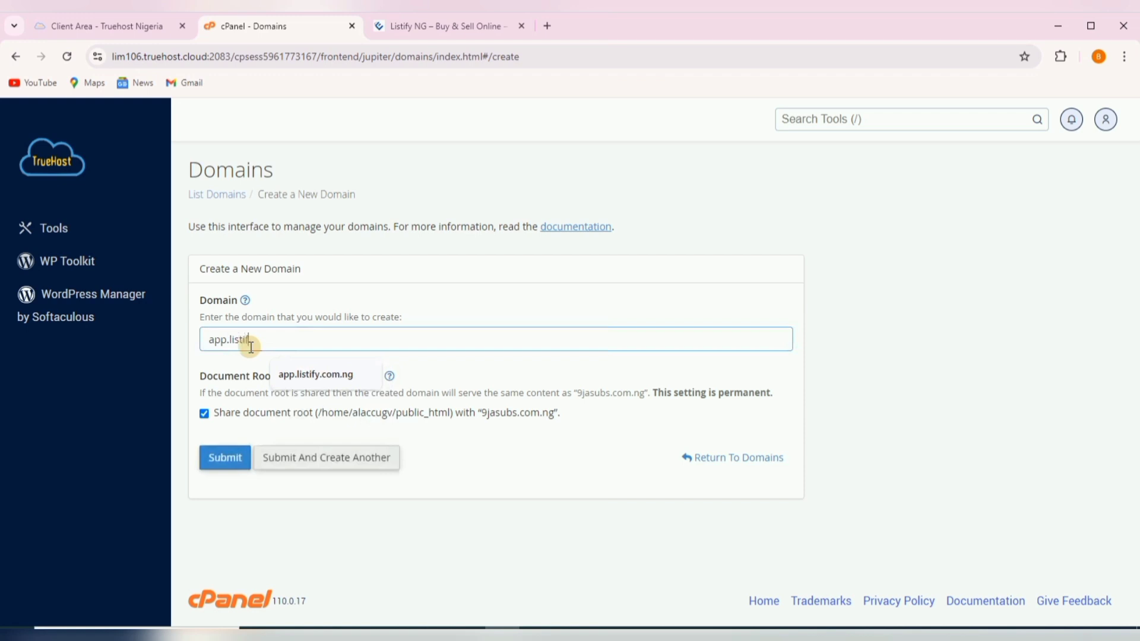
{"action": "type", "text": "y.co"}
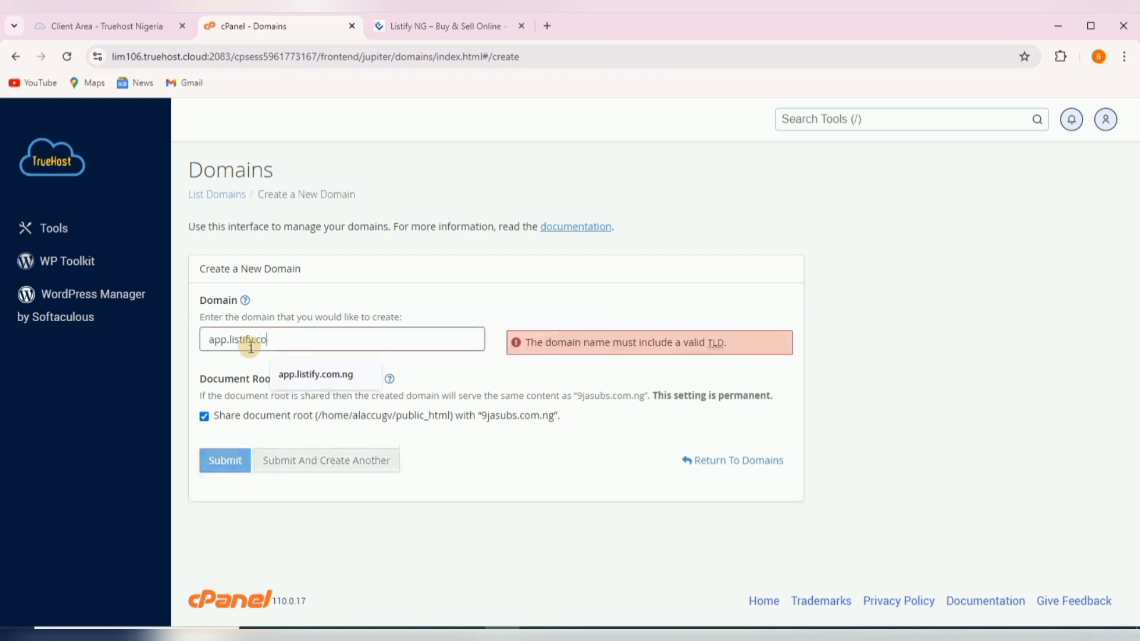
{"action": "type", "text": "m.ng"}
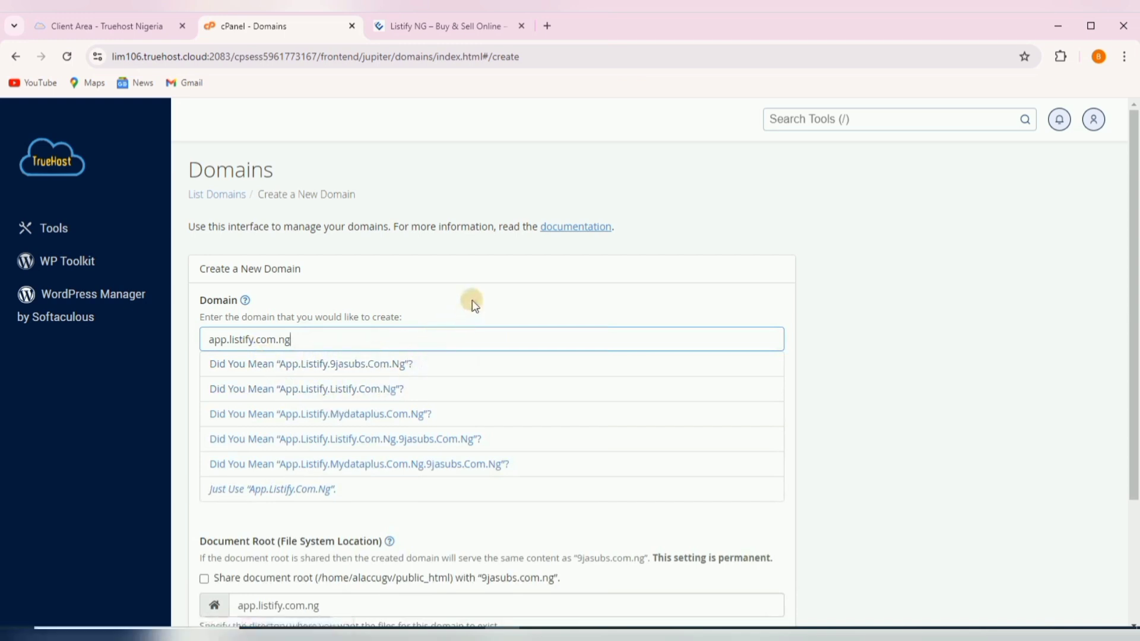
{"action": "left_click", "coordinate": [279, 493]}
{"action": "left_click", "coordinate": [223, 506]}
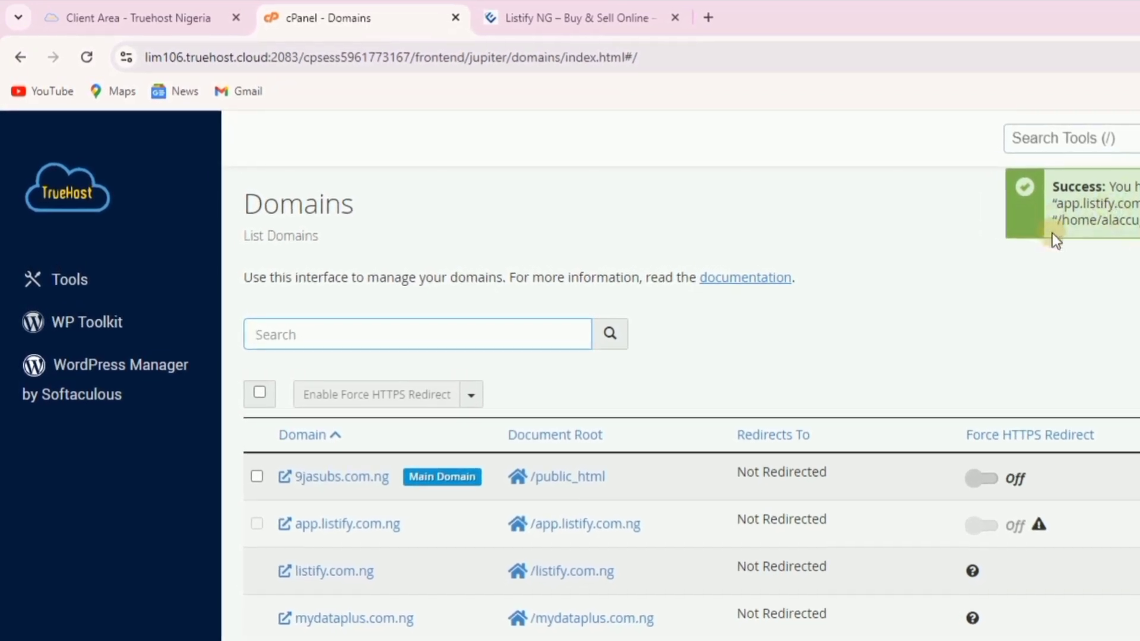
Step: Open techflow.ng in a new browser tab and go to its login page to examine the subdomain address
{"action": "left_click", "coordinate": [570, 25]}
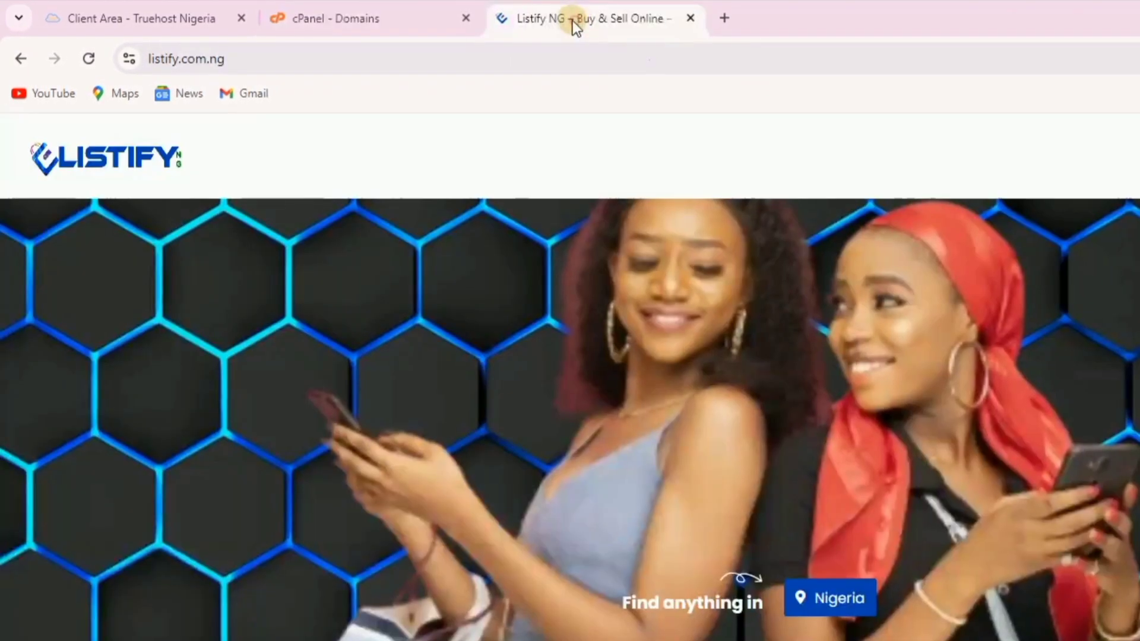
{"action": "left_click", "coordinate": [736, 22]}
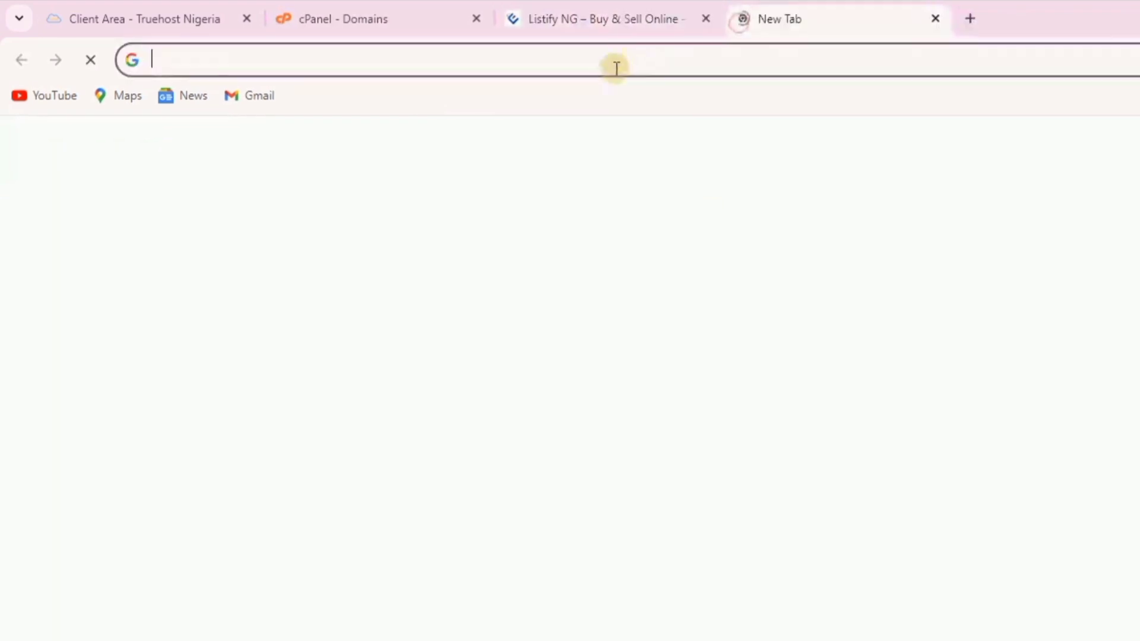
{"action": "left_click", "coordinate": [591, 70]}
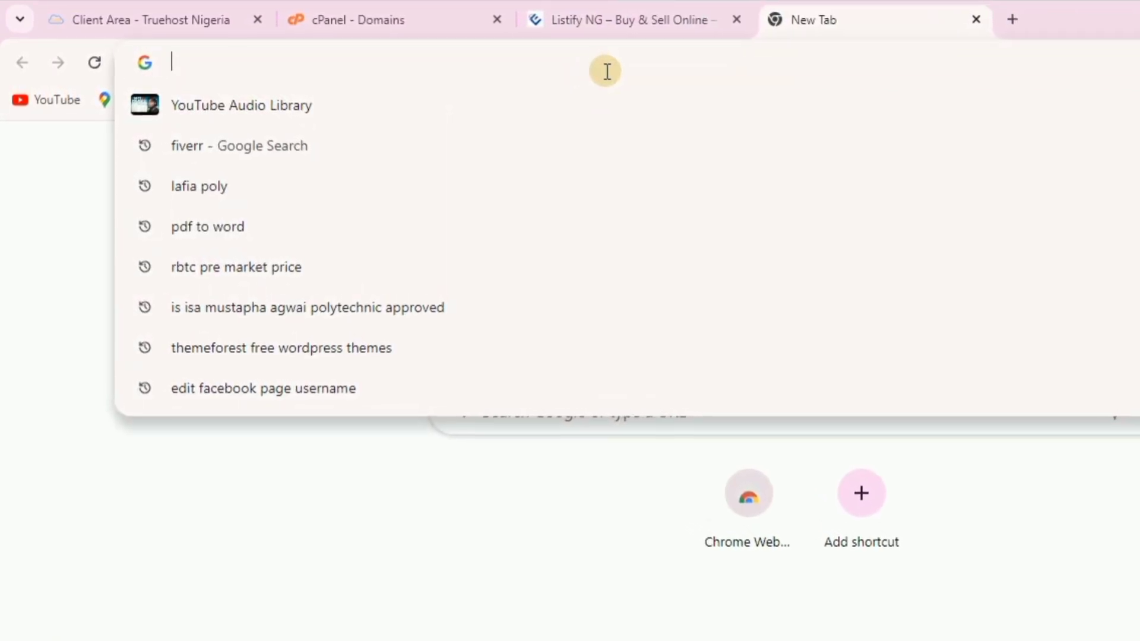
{"action": "type", "text": "li"}
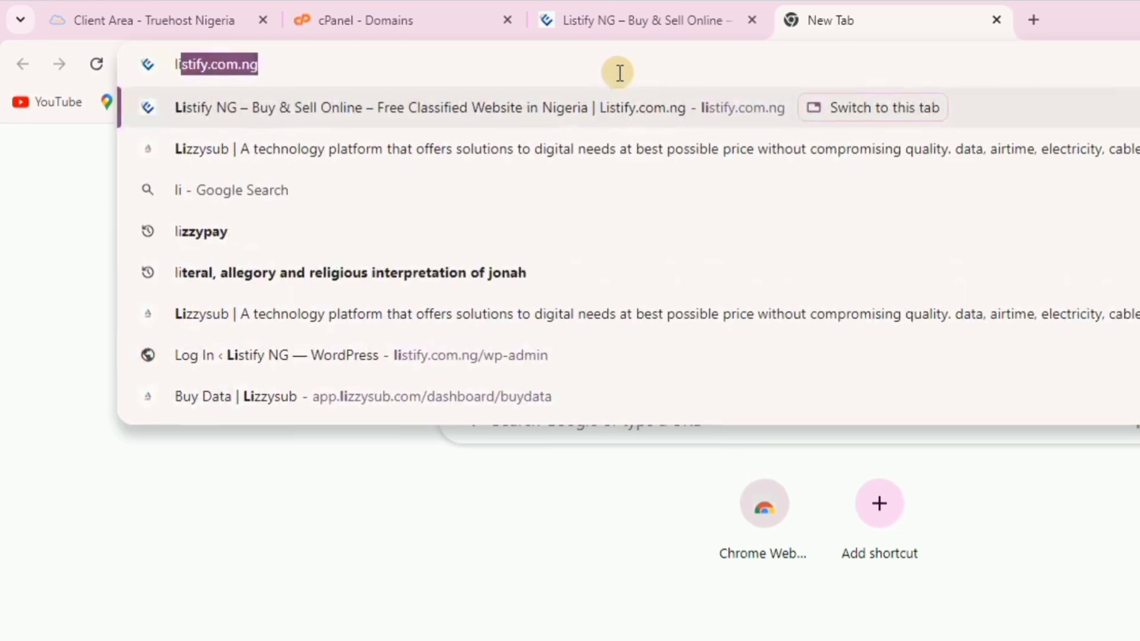
{"action": "key", "text": "BackSpace"}
{"action": "key", "text": "BackSpace"}
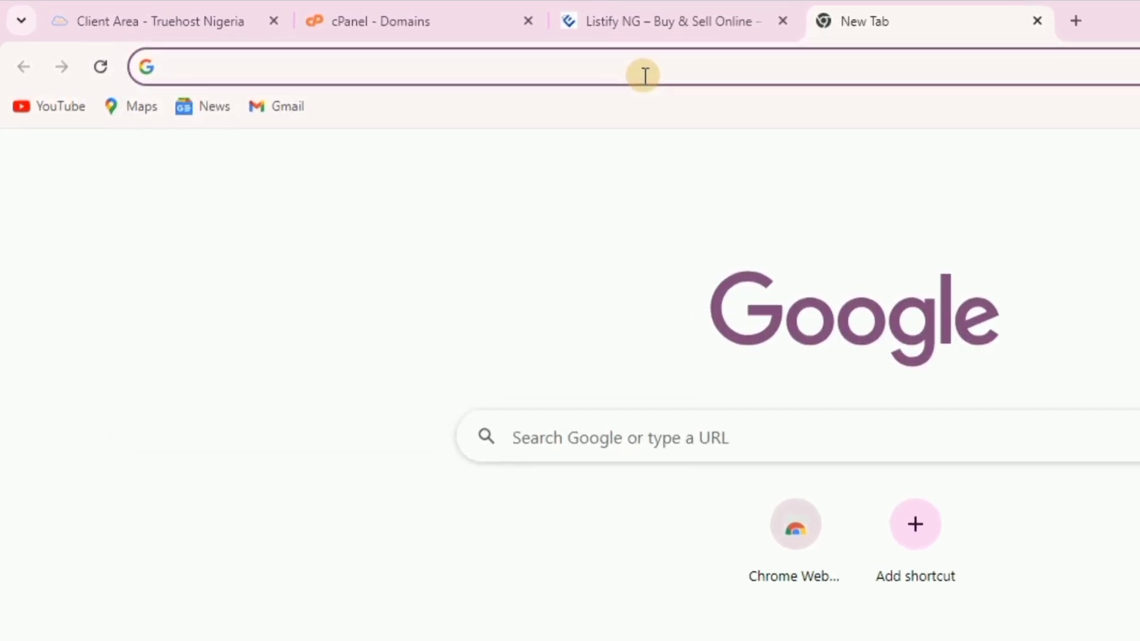
{"action": "type", "text": "techflow.ng"}
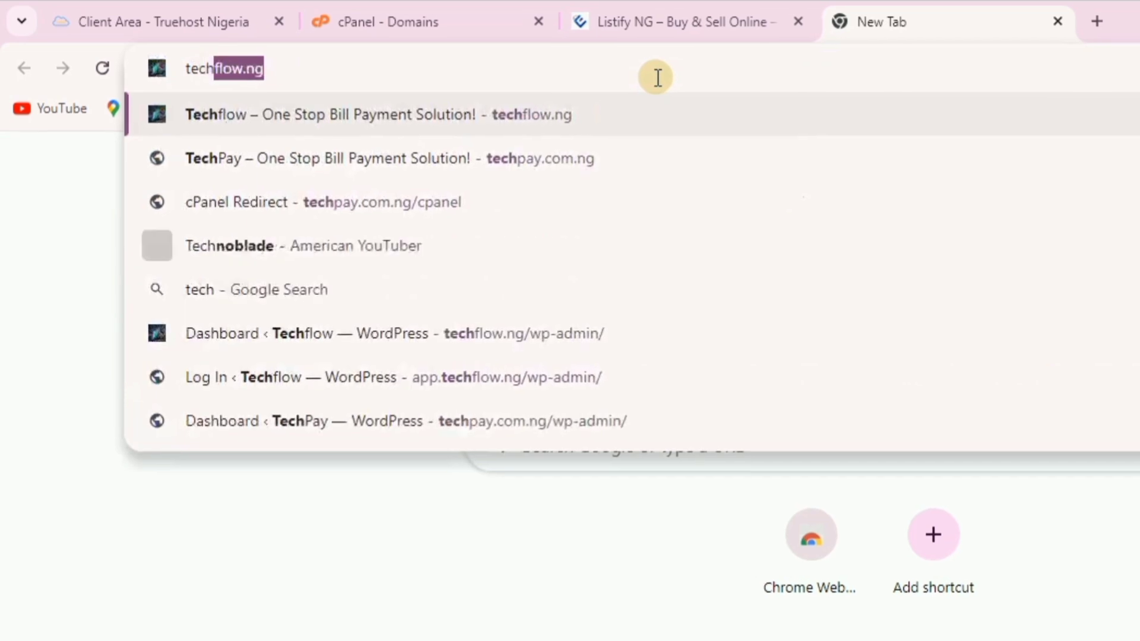
{"action": "key", "text": "Return"}
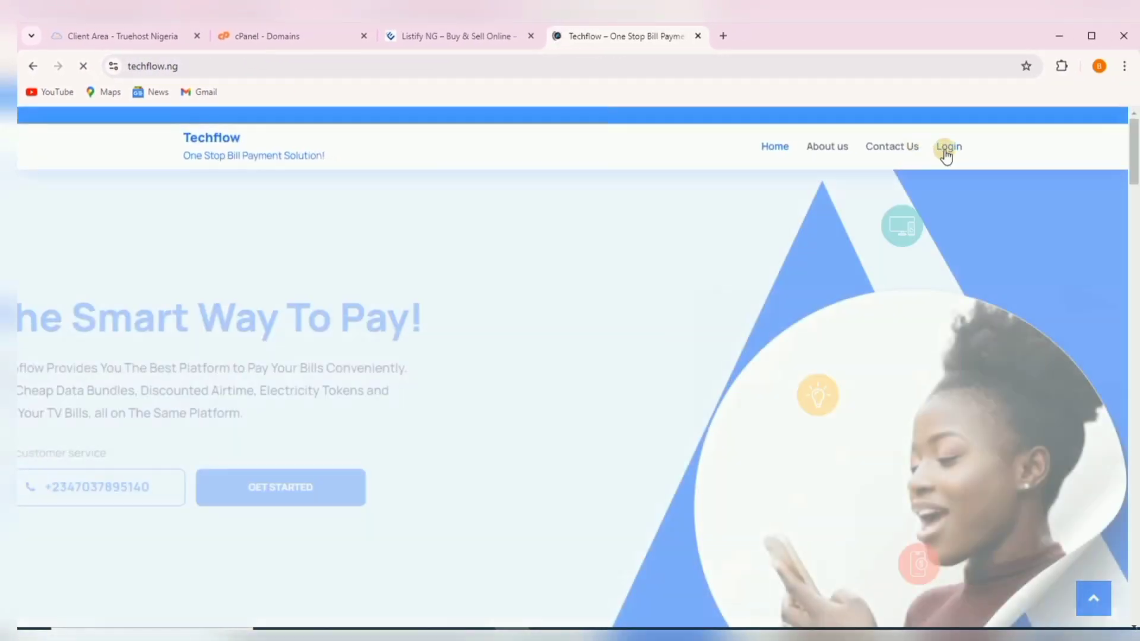
{"action": "left_click", "coordinate": [948, 147]}
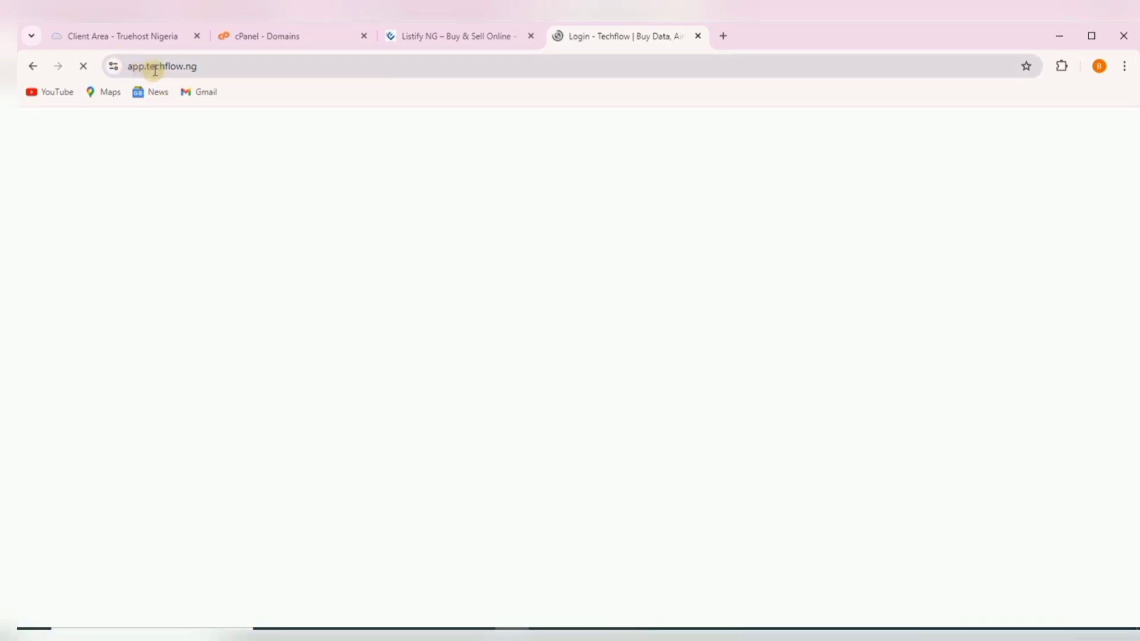
{"action": "left_click", "coordinate": [191, 67]}
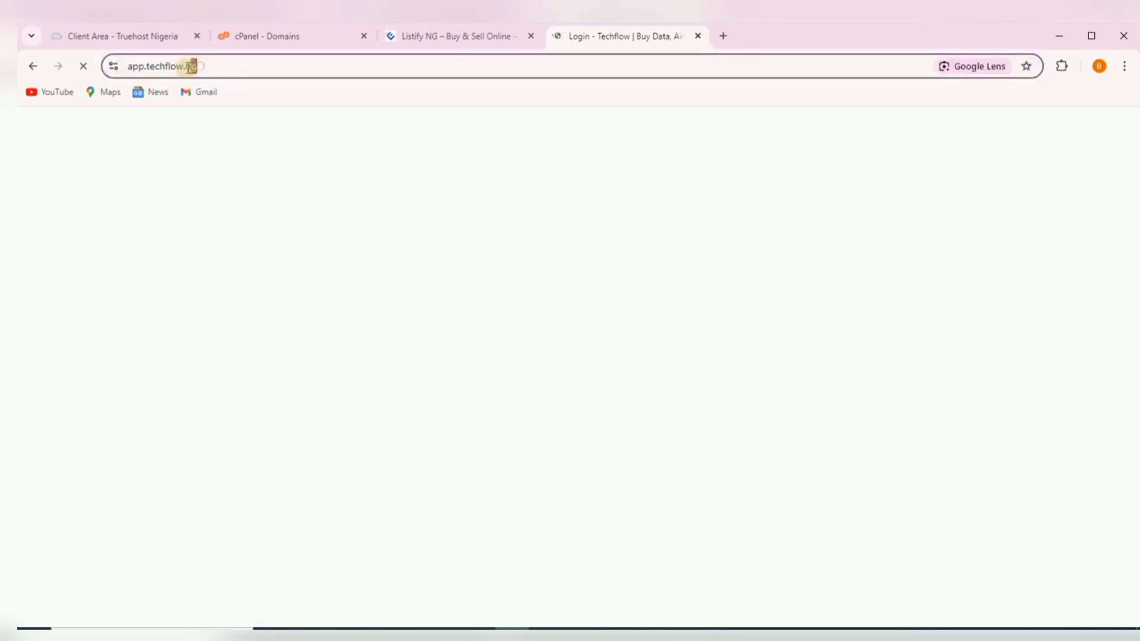